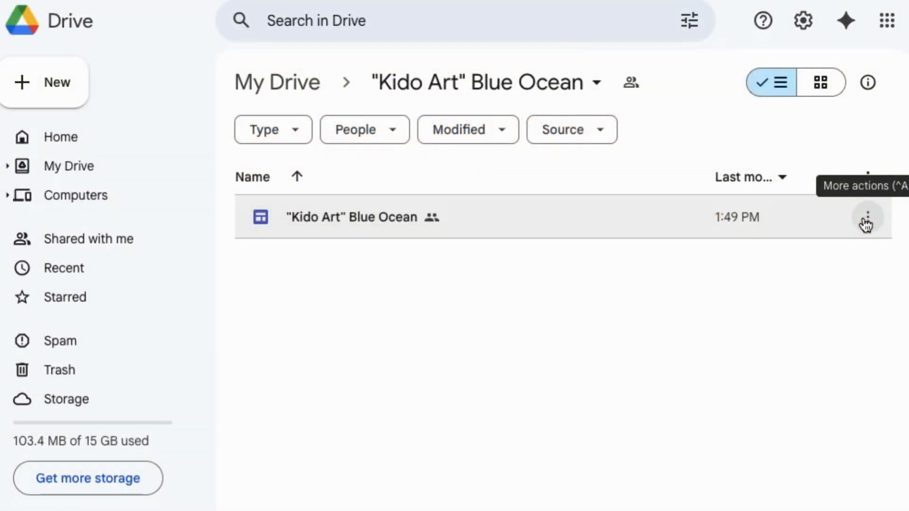
- Make a copy of the "Kido Art" Blue Ocean site file and rename the copy "Your Site Name"
left_click(866, 220)
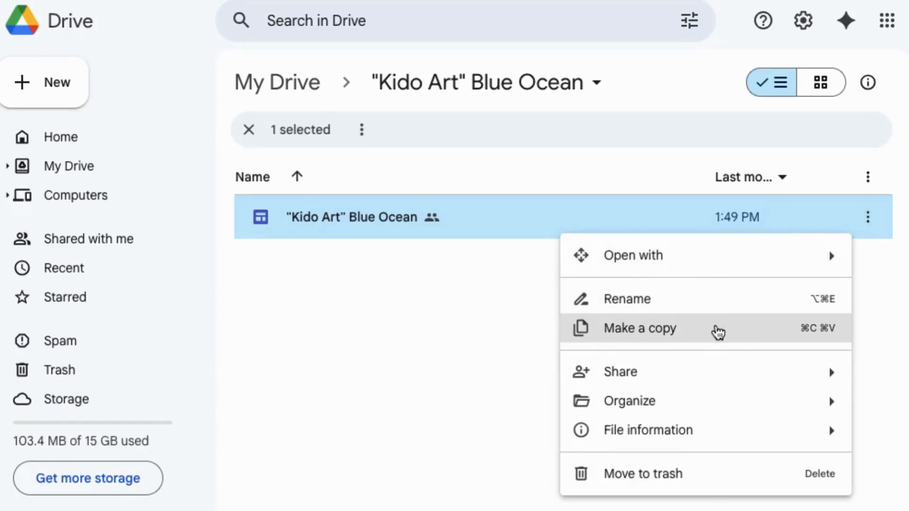
left_click(718, 332)
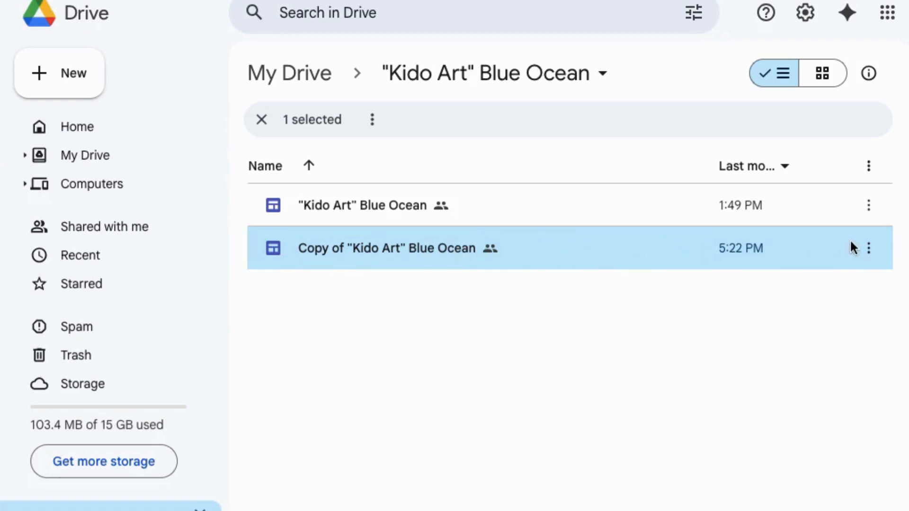
left_click(868, 248)
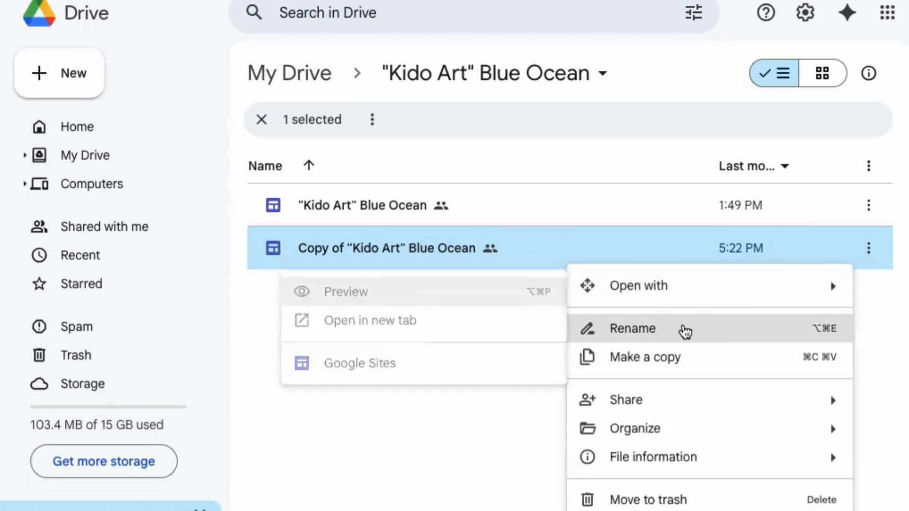
left_click(684, 331)
type("Y")
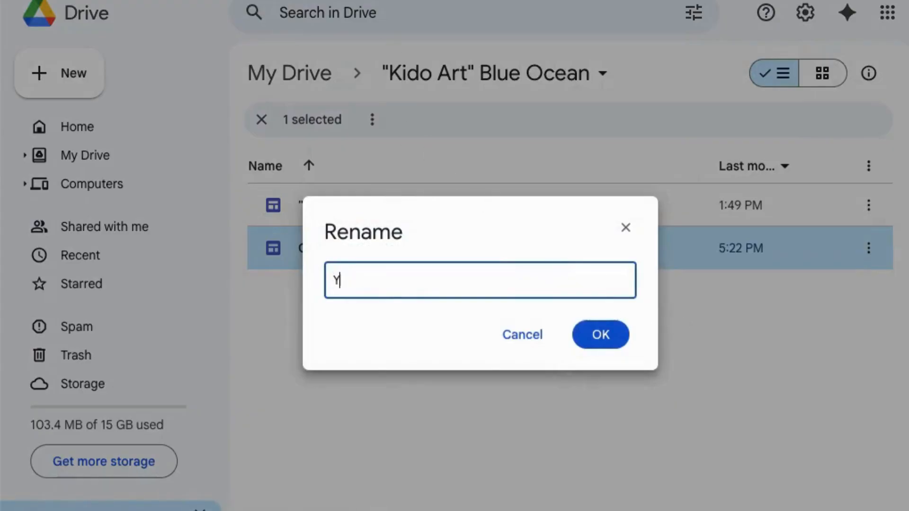
type("our Site Name")
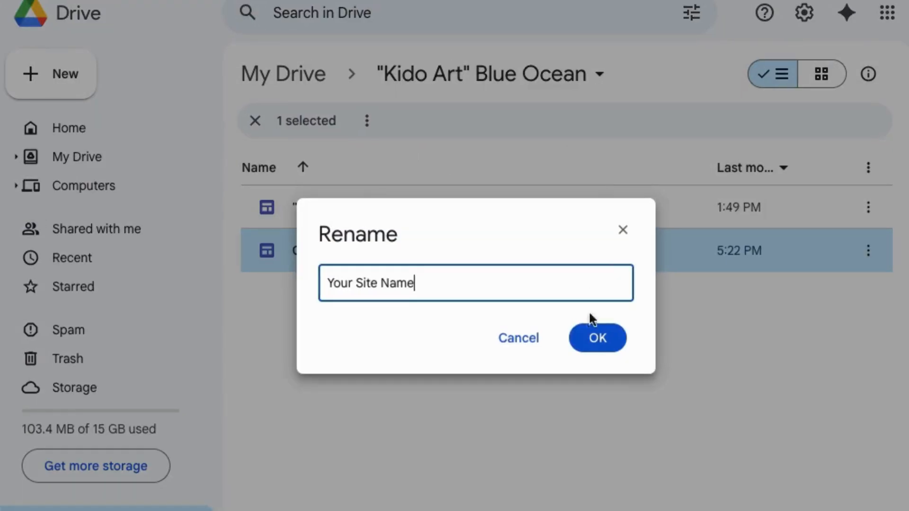
left_click(597, 338)
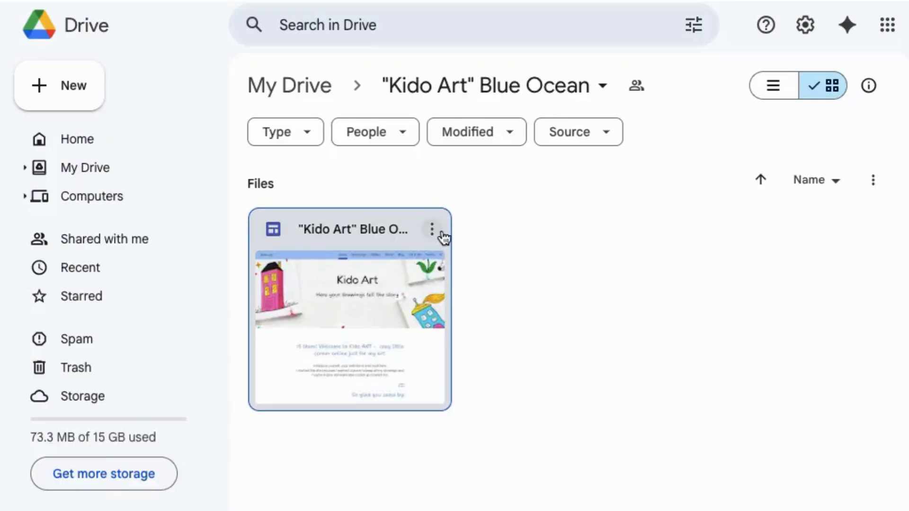
- In the folder's grid view, duplicate the "Kido Art" Blue Ocean site and name the duplicate "Your Site Name"
left_click(432, 230)
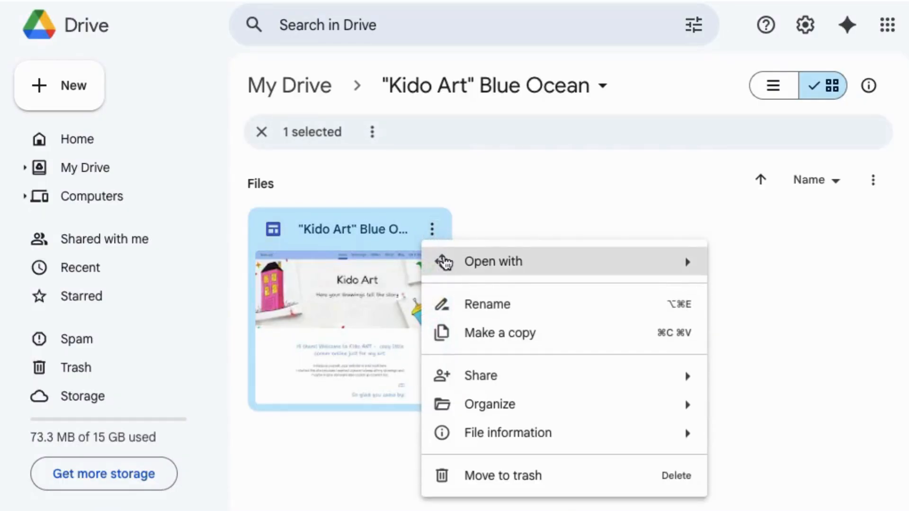
left_click(454, 336)
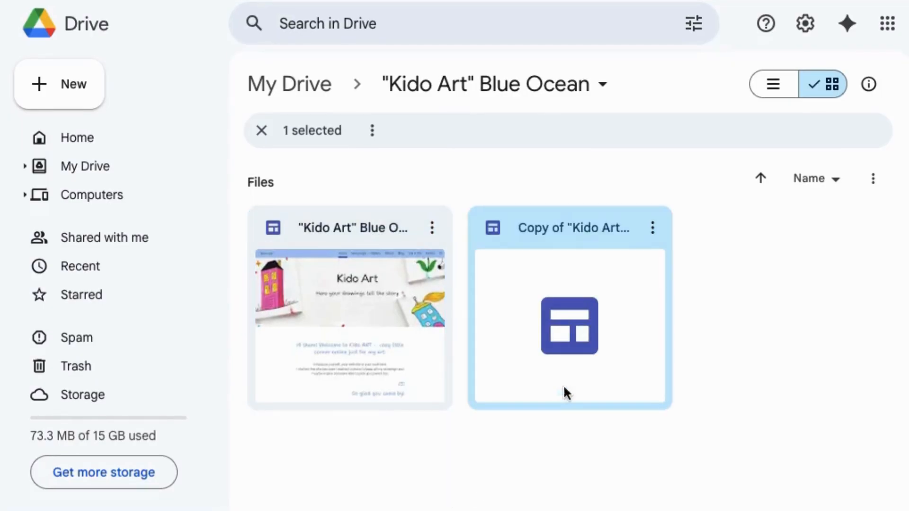
left_click(653, 233)
left_click(676, 308)
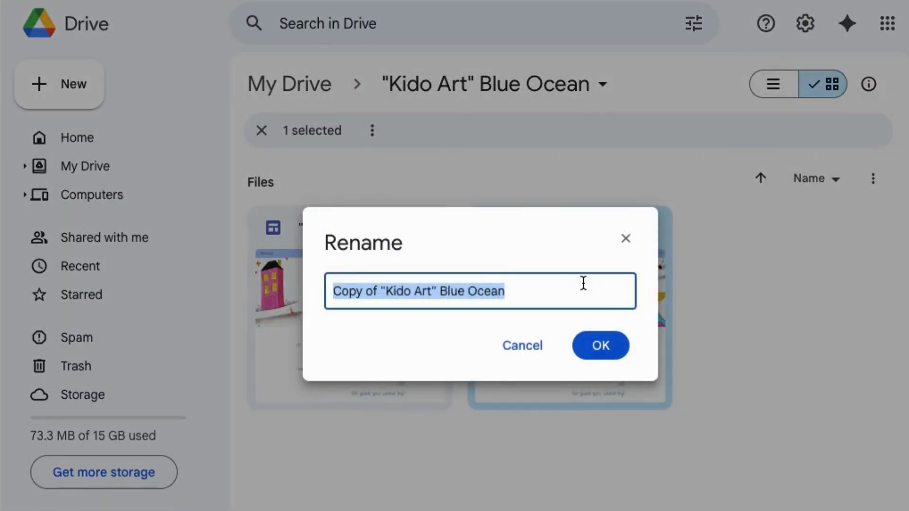
type("Your Site Name")
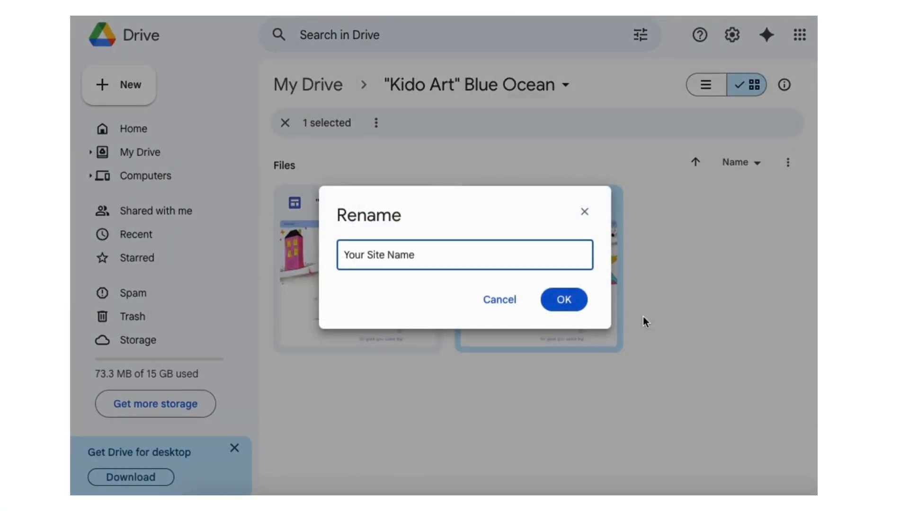
left_click(571, 301)
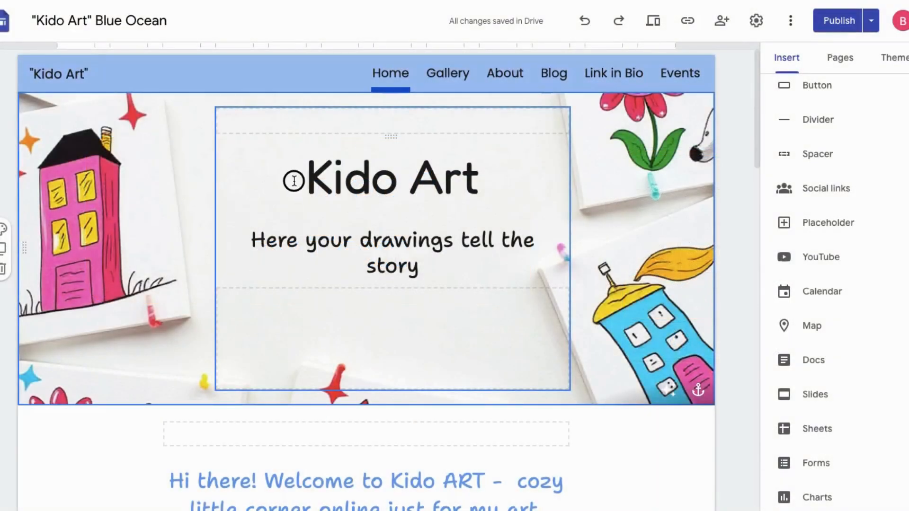
- Replace the "Kido Art" title in the home page header with "Your New Website Name"
left_click_drag(298, 177, 565, 217)
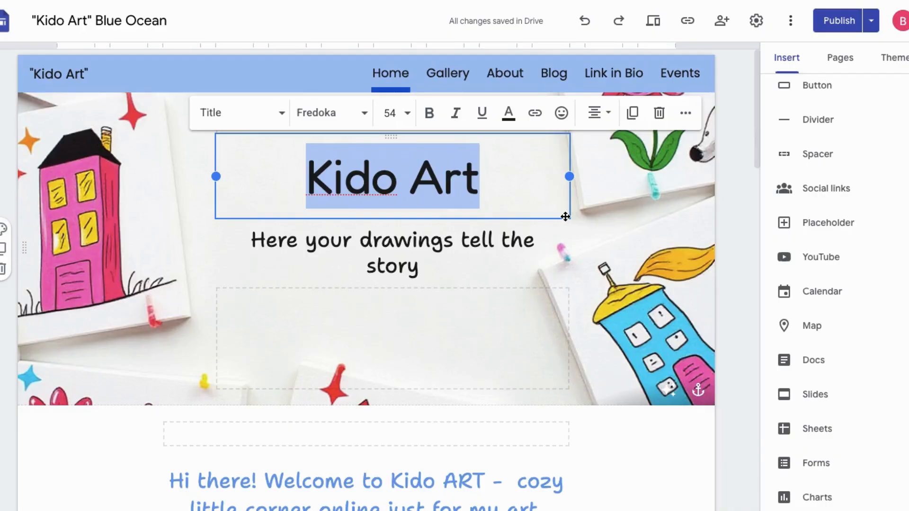
type("Your N")
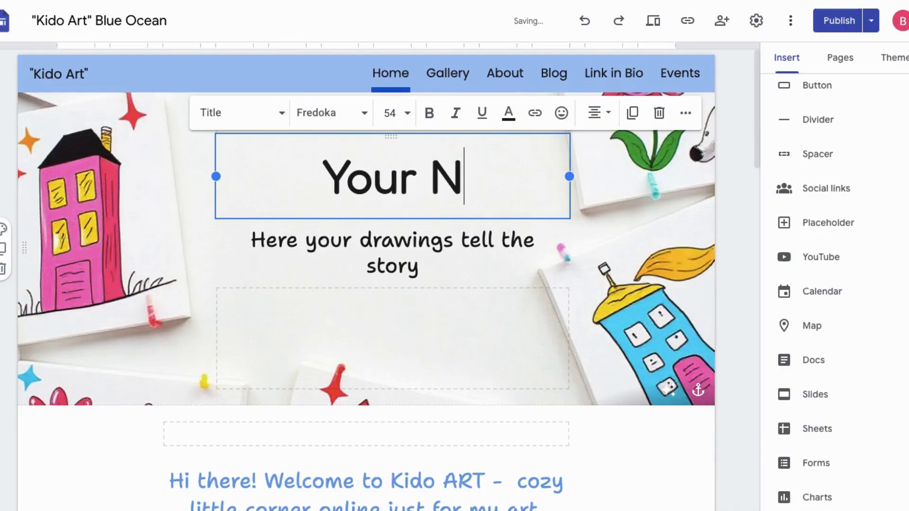
type("ew Website Name")
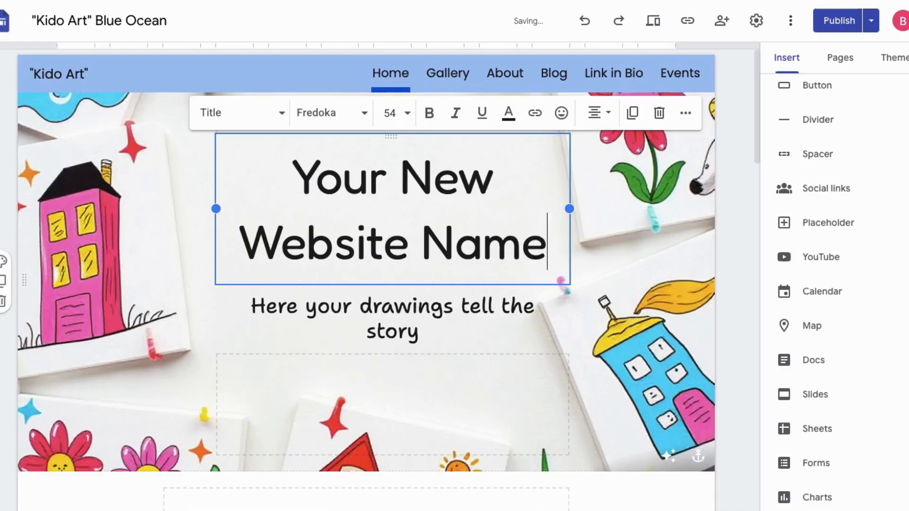
left_click(365, 115)
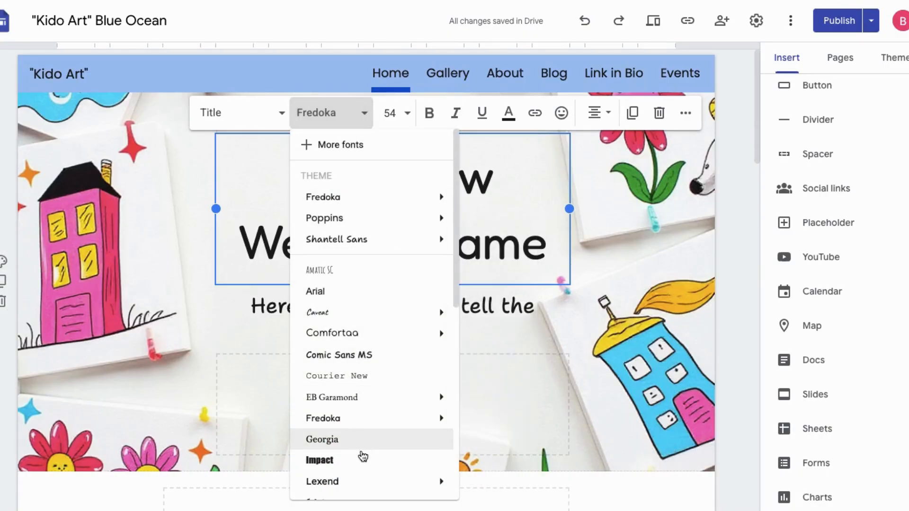
left_click(406, 114)
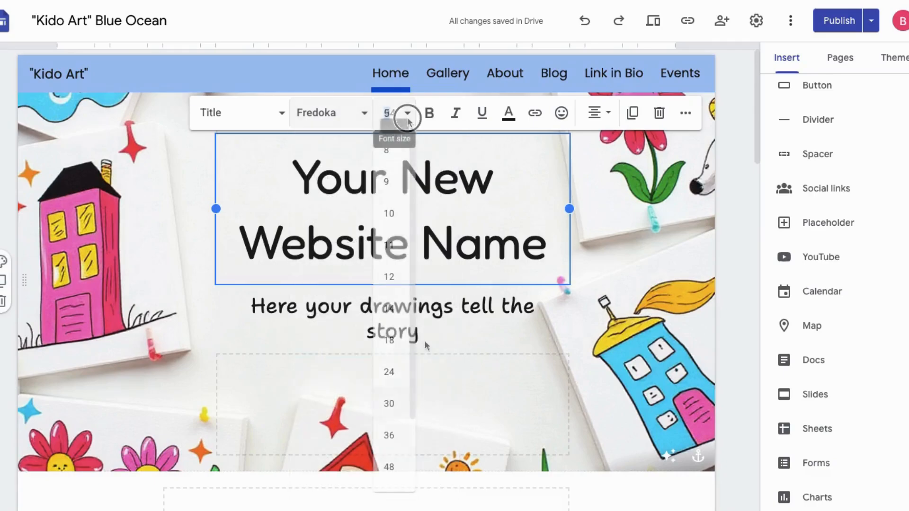
left_click(507, 119)
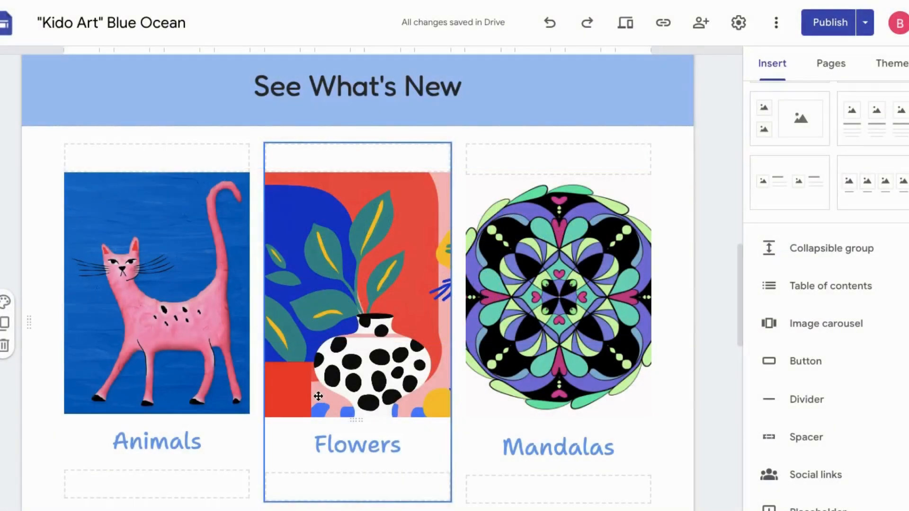
- Replace the pink cat image above Animals with the photo of a sitting tabby from a Google Images search for "cat"
left_click(216, 320)
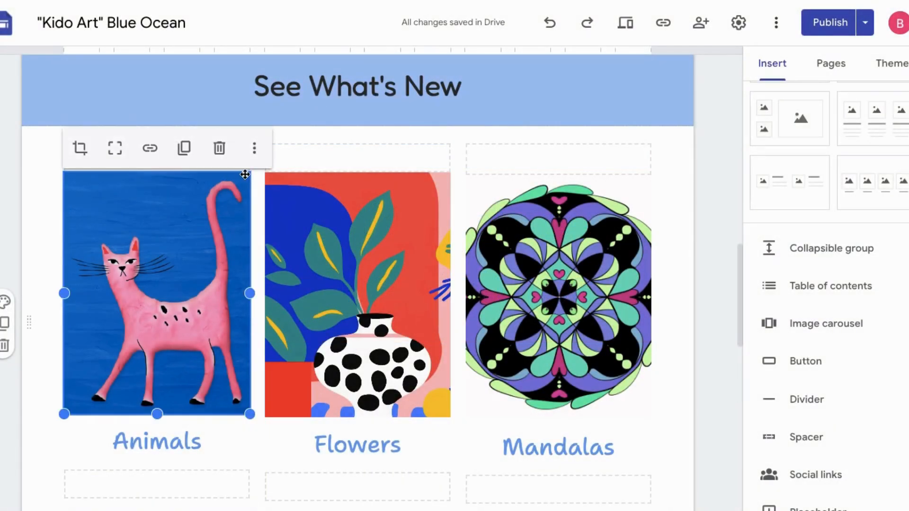
left_click(254, 148)
mouse_move(289, 196)
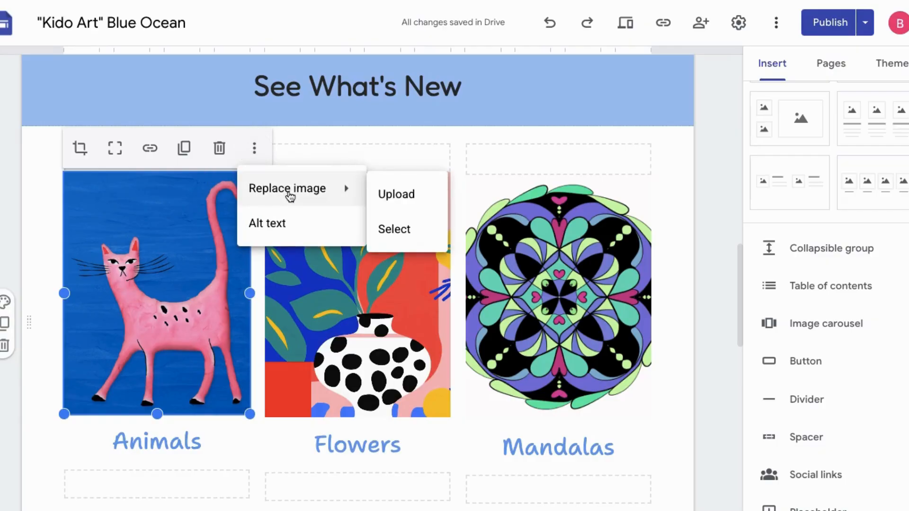
left_click(398, 236)
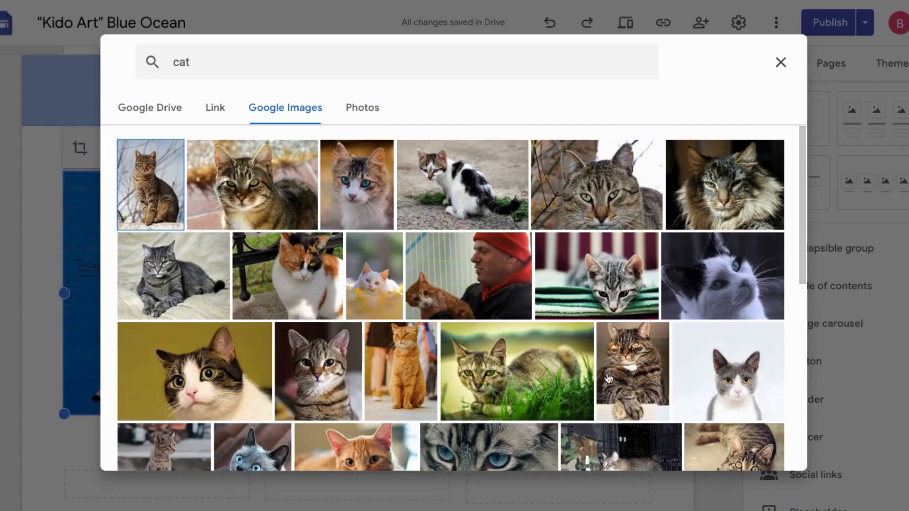
left_click(623, 395)
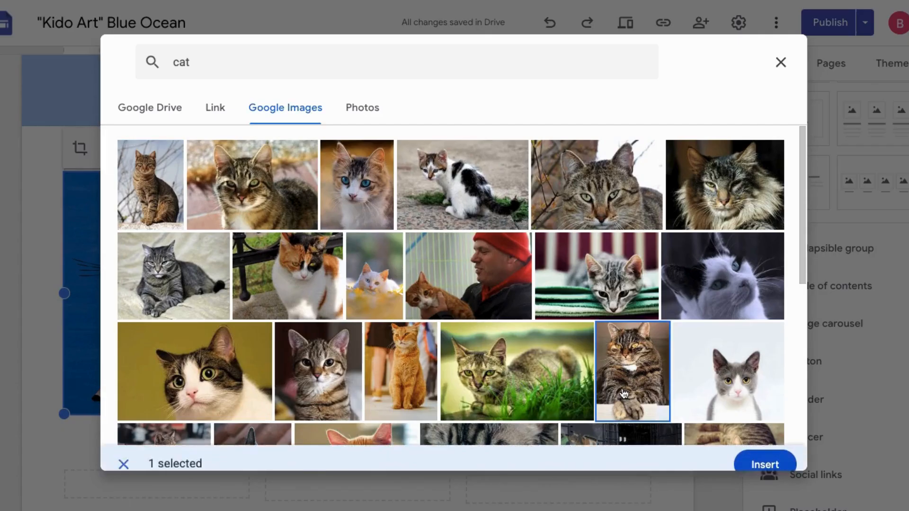
left_click(765, 452)
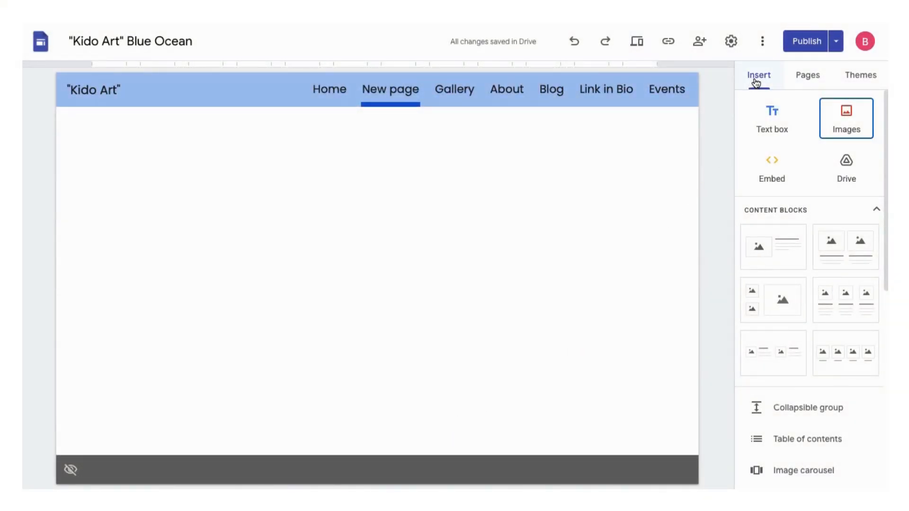
- Insert the flower collage on a black background from a Google Images search for "flowers" onto the new page
left_click(841, 125)
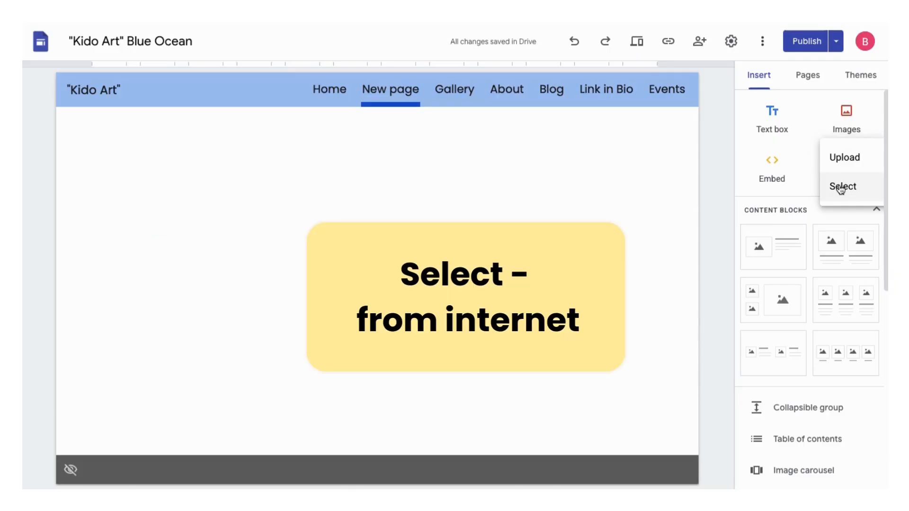
left_click(841, 187)
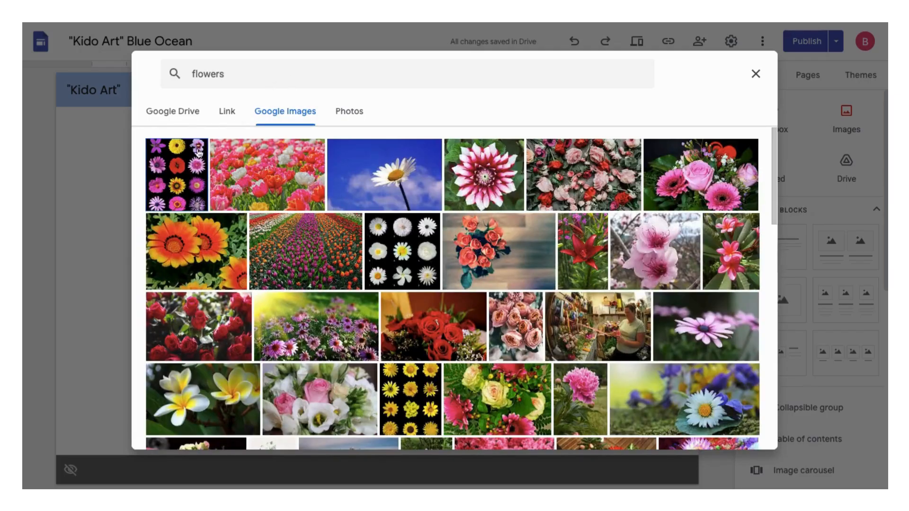
left_click(176, 175)
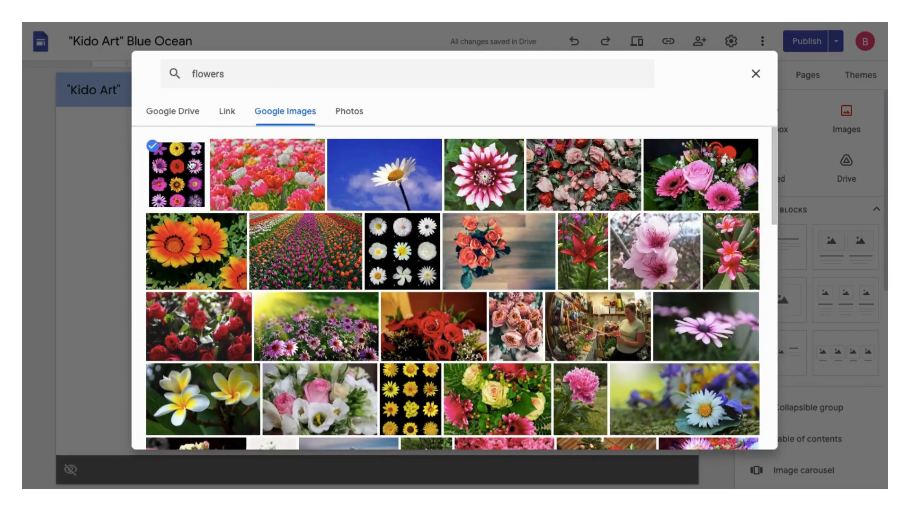
left_click(741, 434)
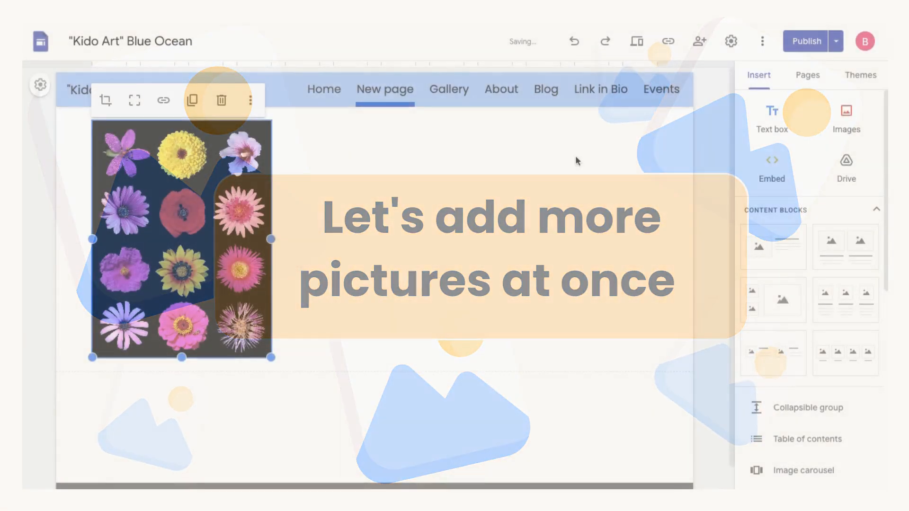
- Search Google Images for "Flowers" and insert the first six results together onto the new page
left_click(845, 116)
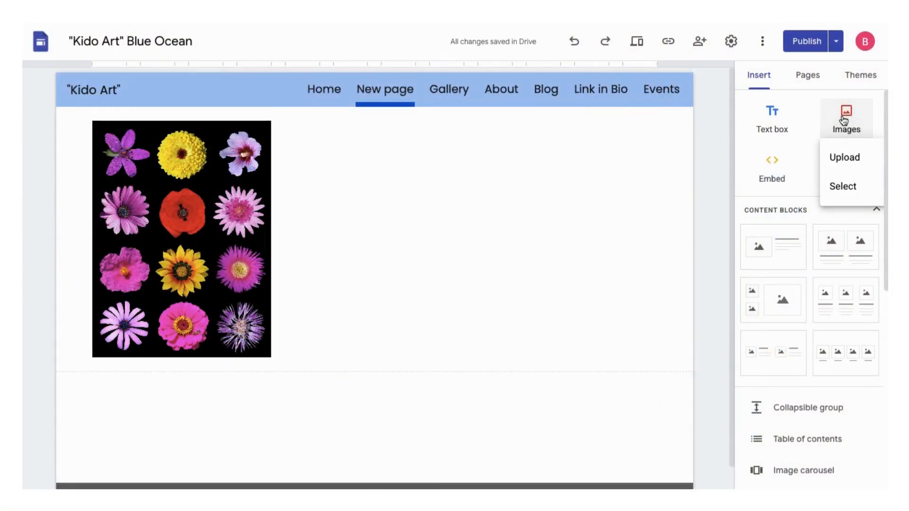
left_click(842, 187)
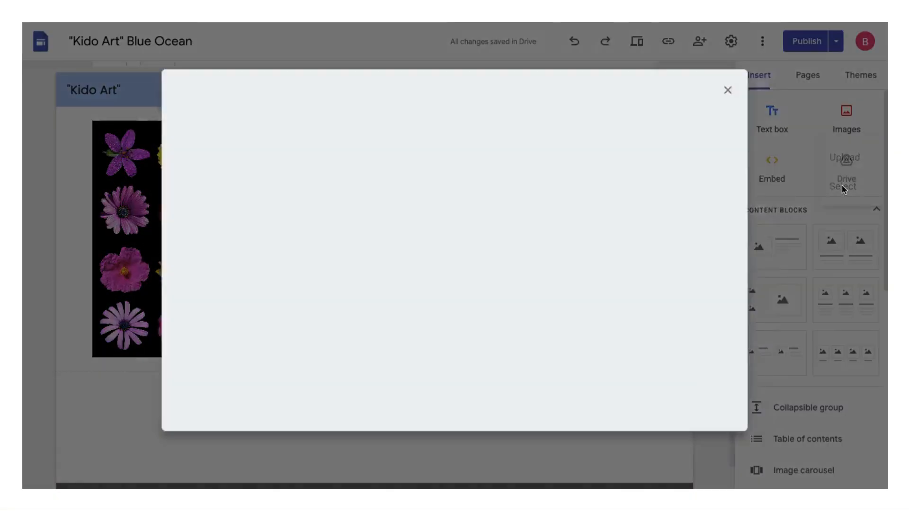
left_click(285, 111)
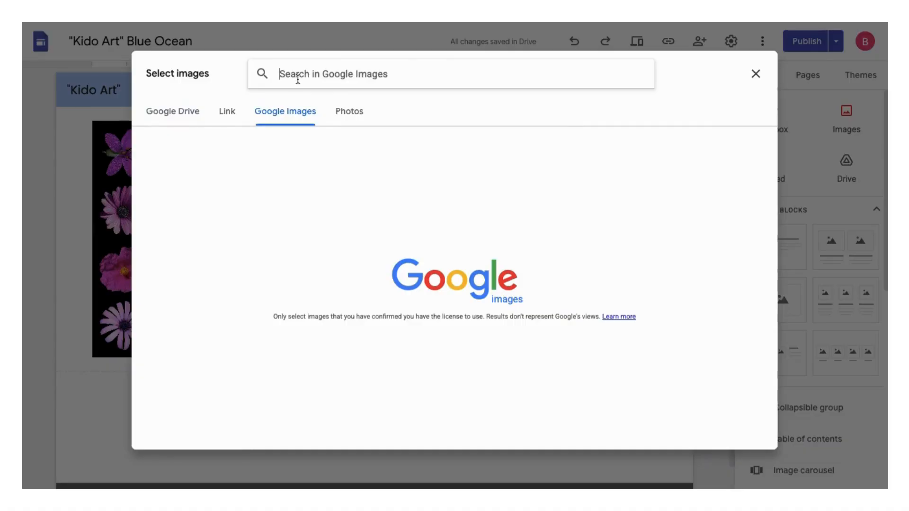
type("Flowers")
key("Return")
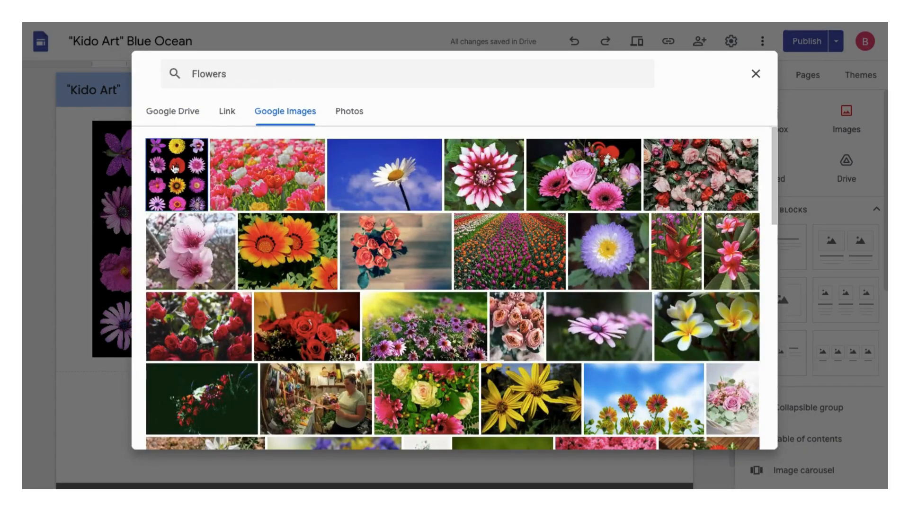
left_click(175, 169)
left_click(238, 169)
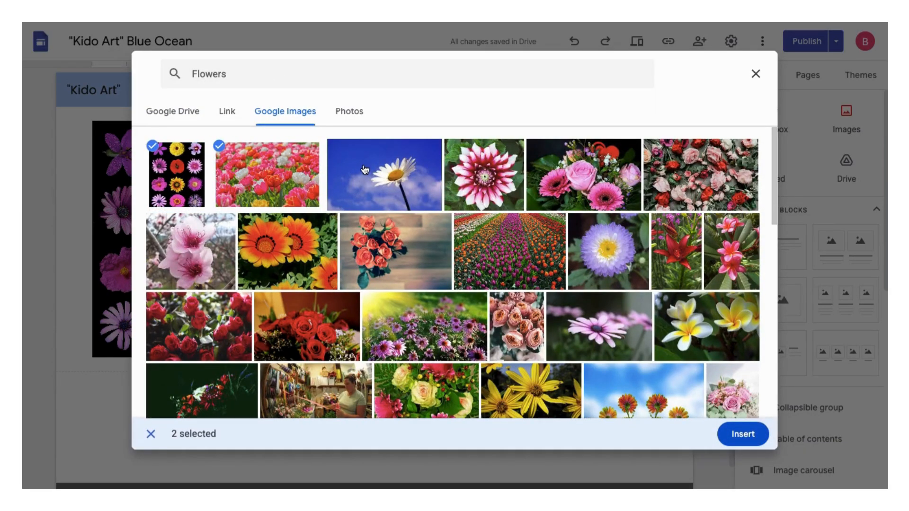
left_click(364, 169)
left_click(477, 179)
left_click(581, 171)
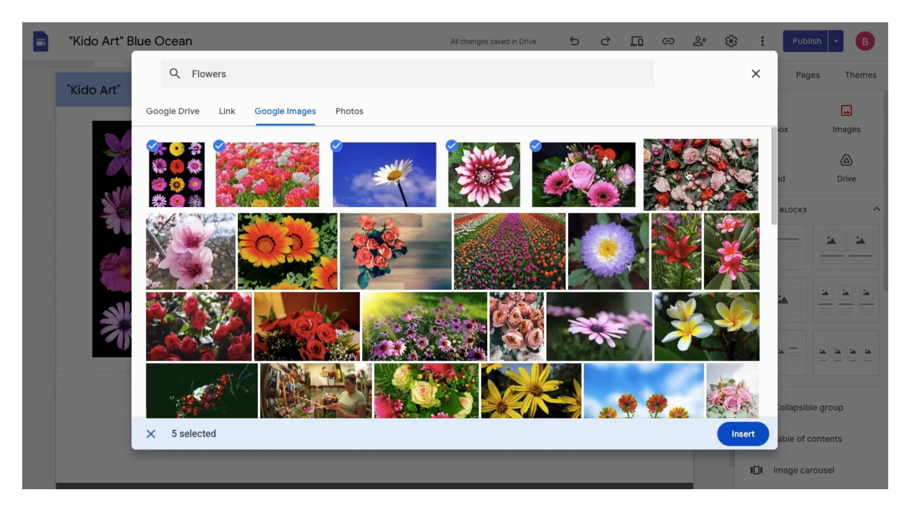
left_click(689, 176)
left_click(741, 443)
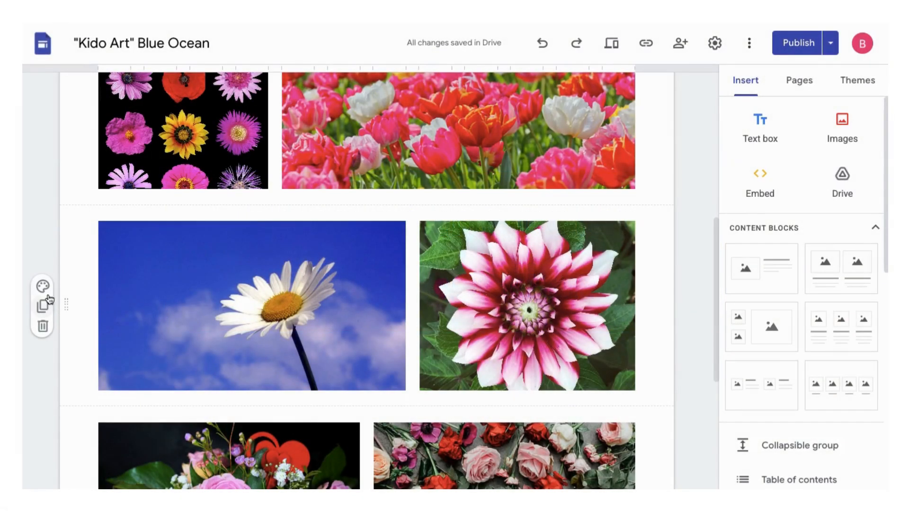
- Apply section color Style 2 and next Style 3 to the section holding the daisy and dahlia photos
left_click(43, 287)
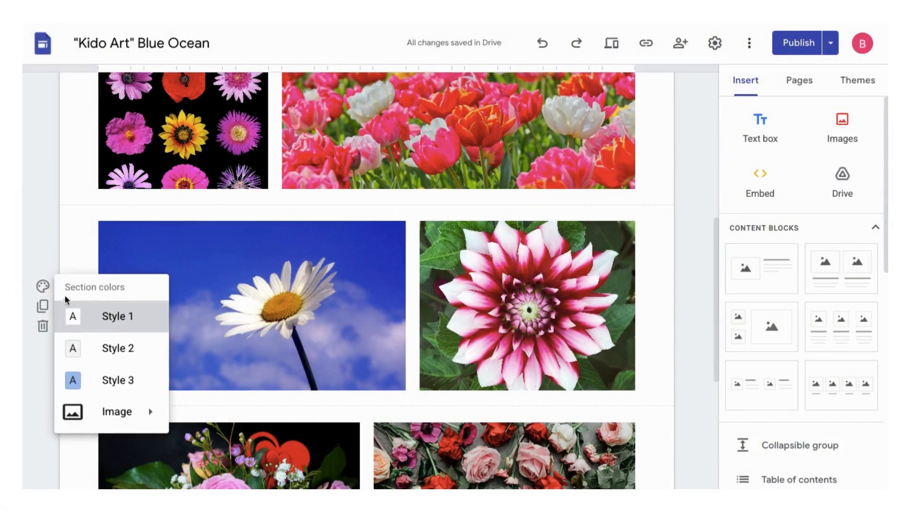
left_click(75, 348)
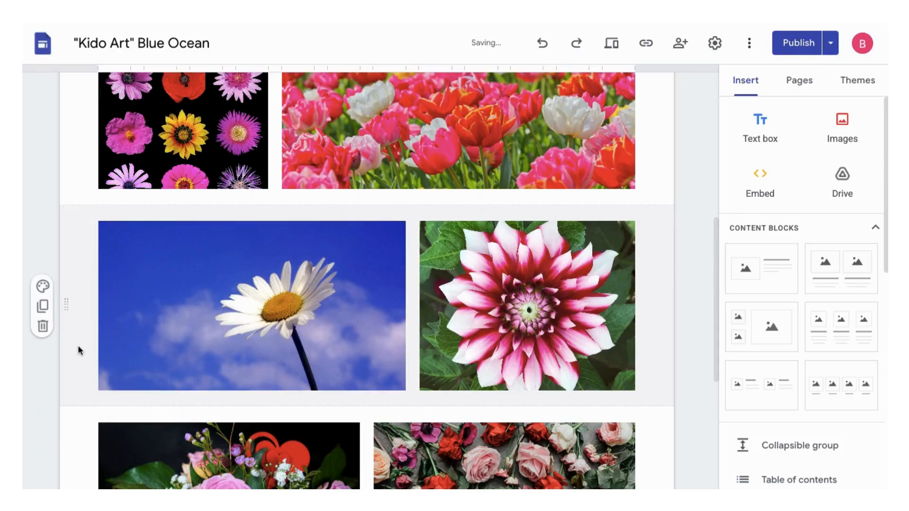
left_click(43, 287)
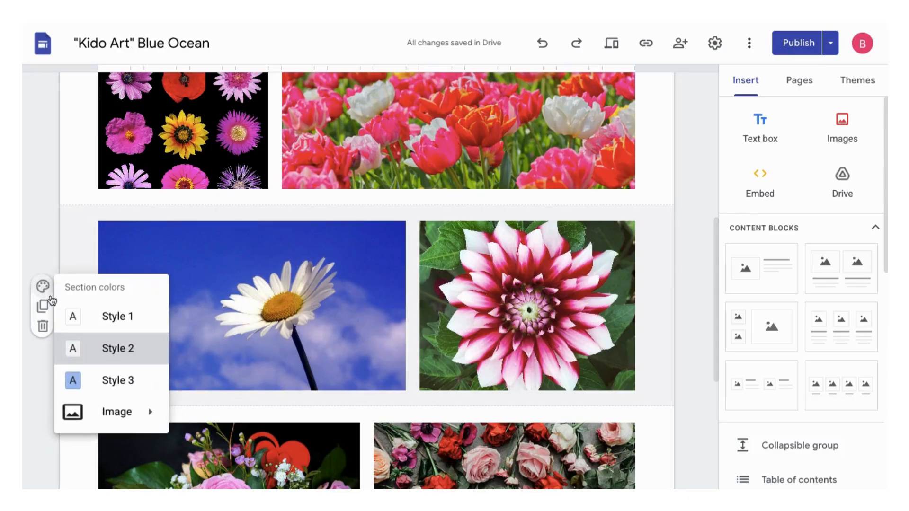
left_click(71, 380)
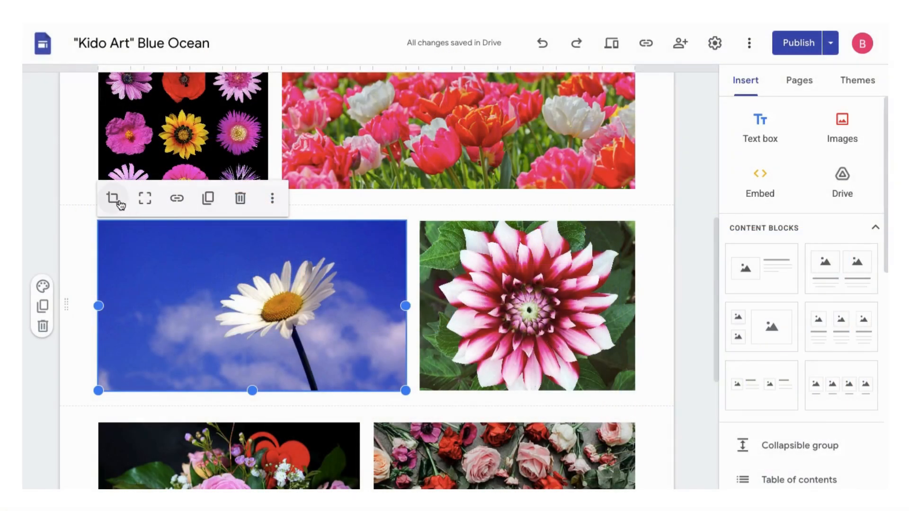
- Crop the daisy photo by zooming in slightly and repositioning it so the whole flower head fits the frame
left_click(113, 198)
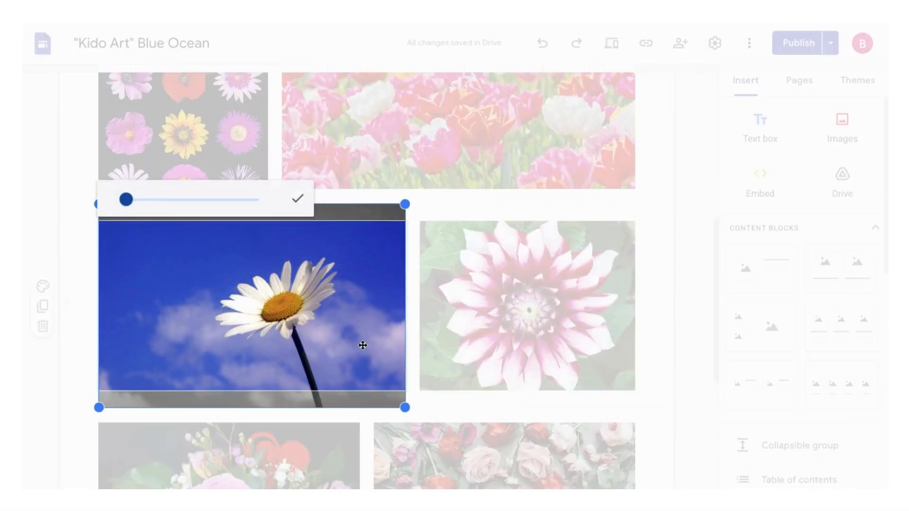
left_click_drag(131, 204, 149, 202)
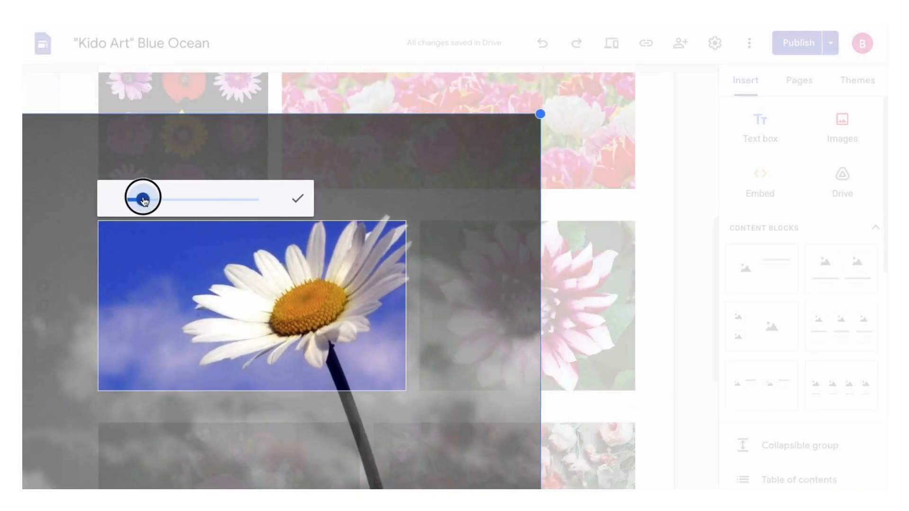
left_click_drag(248, 255, 214, 275)
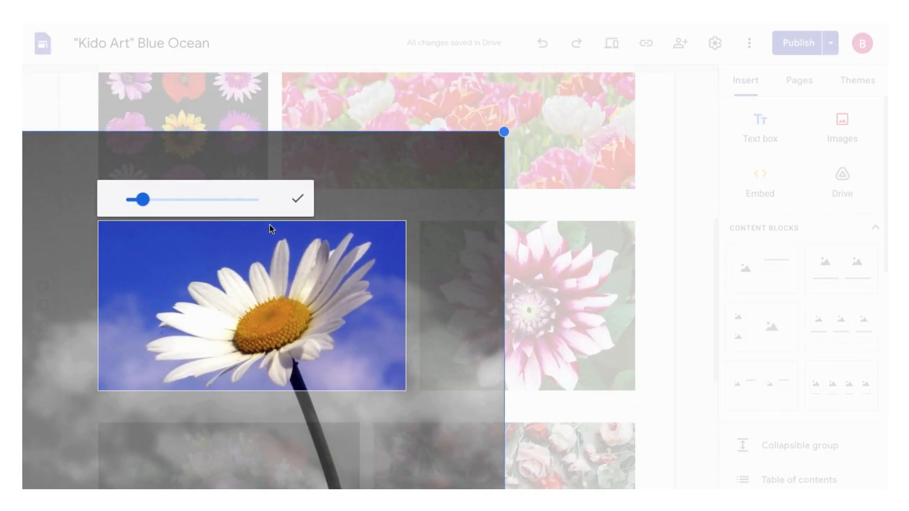
left_click(297, 198)
- Narrow the daisy photo from its inner edge and widen the dahlia photo toward it
left_click_drag(405, 305, 287, 304)
left_click(417, 305)
left_click_drag(417, 305, 318, 301)
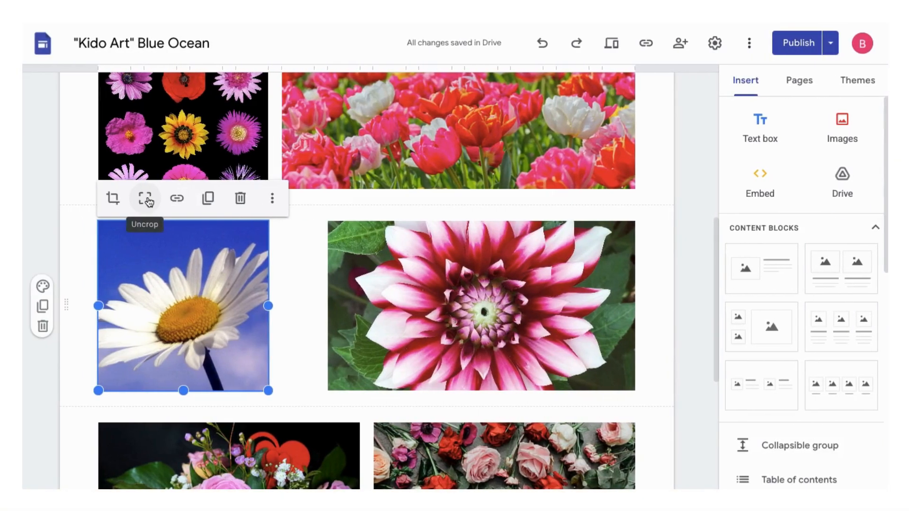
- Uncrop the daisy photo and the dahlia photo to restore their original proportions
left_click(146, 199)
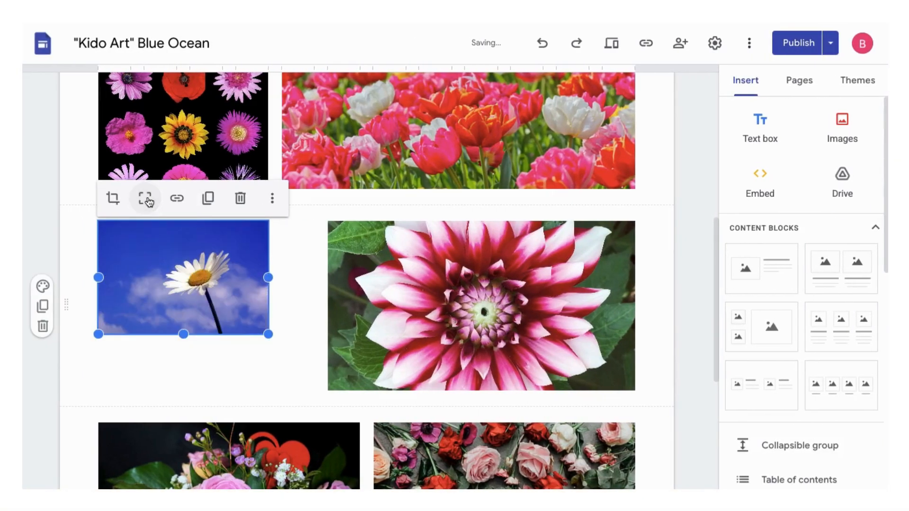
left_click(468, 276)
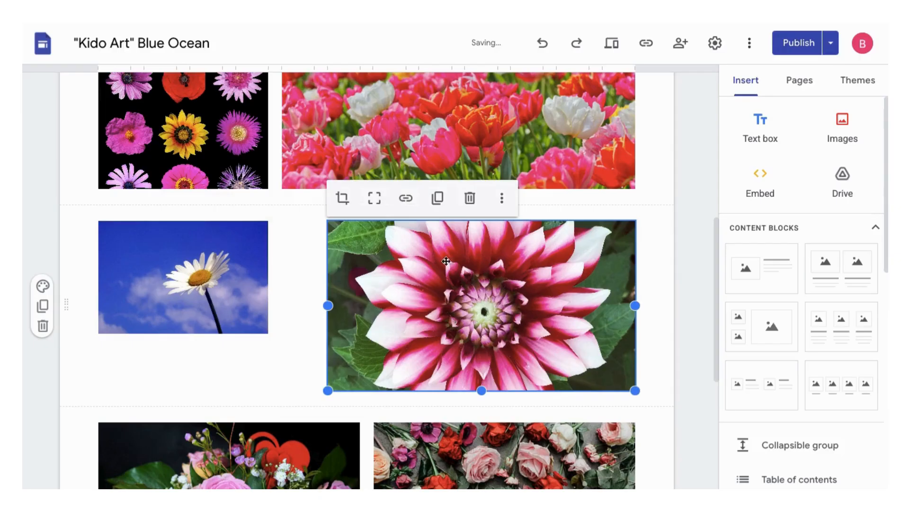
left_click(375, 200)
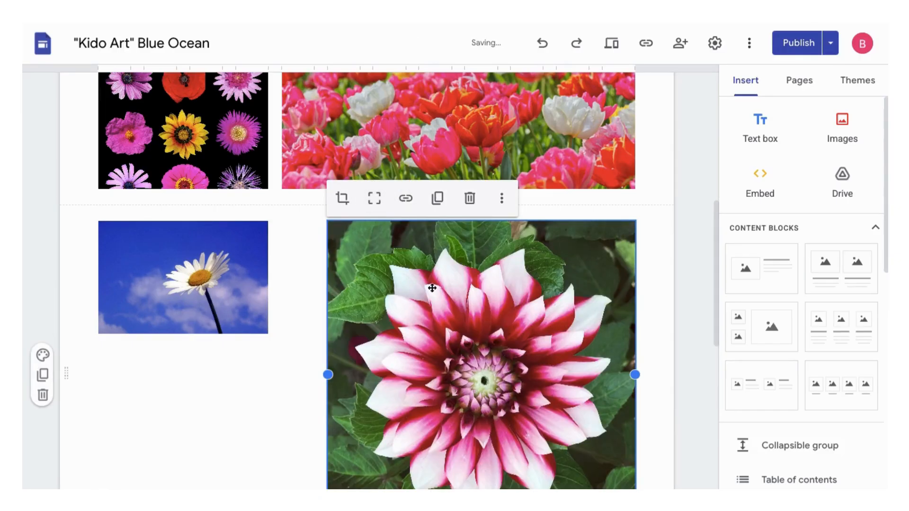
- Insert an image carousel of five cat photos from a Google Images search for "cats" below the flower photos and center it in its section
scroll(431, 287, "down", 3)
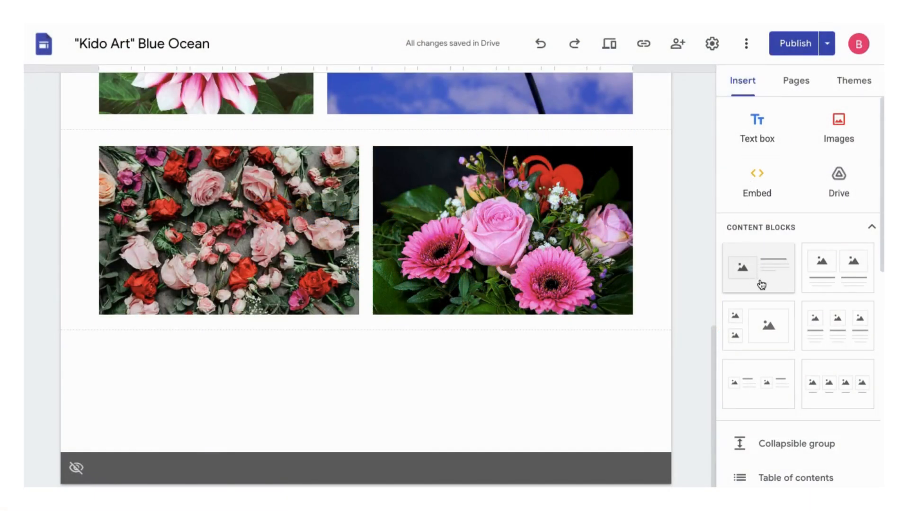
scroll(760, 284, "down", 4)
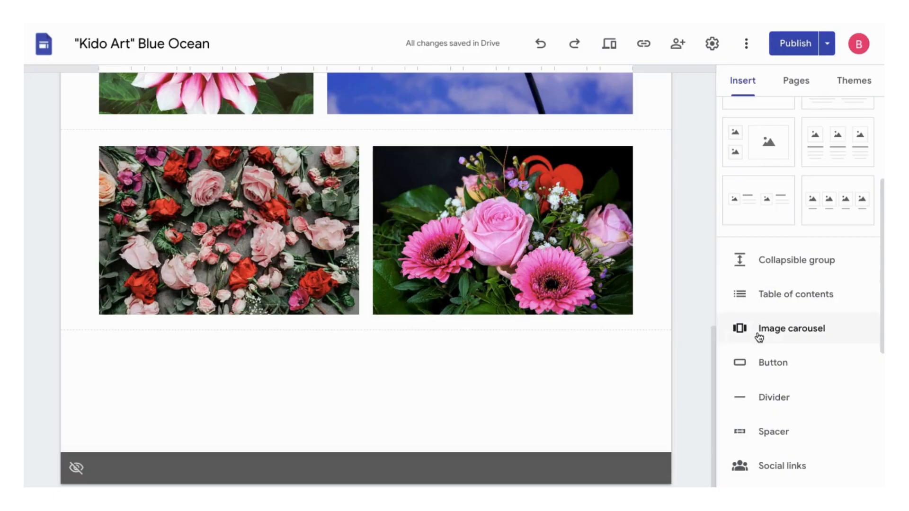
left_click(758, 338)
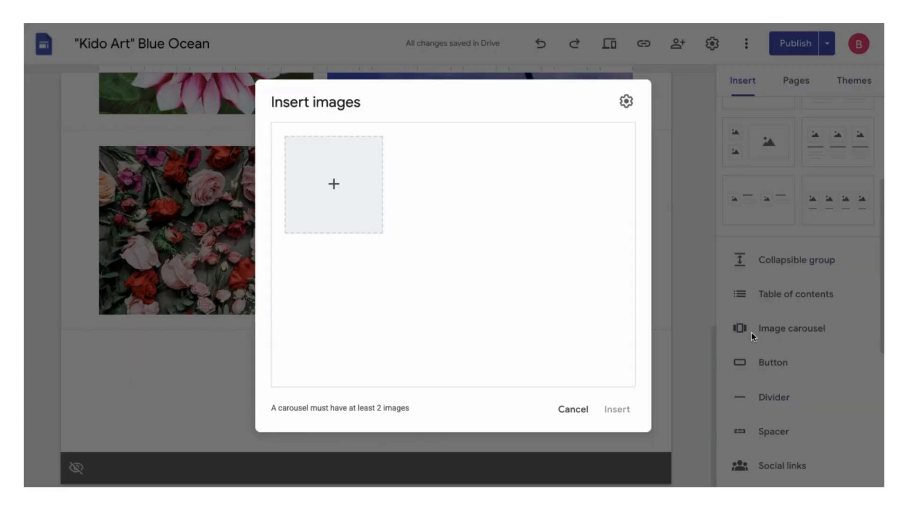
left_click(333, 184)
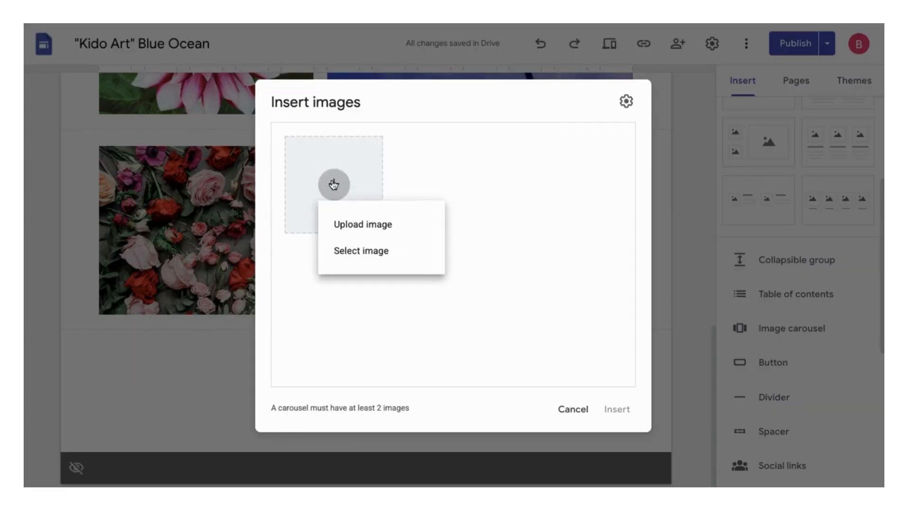
left_click(349, 249)
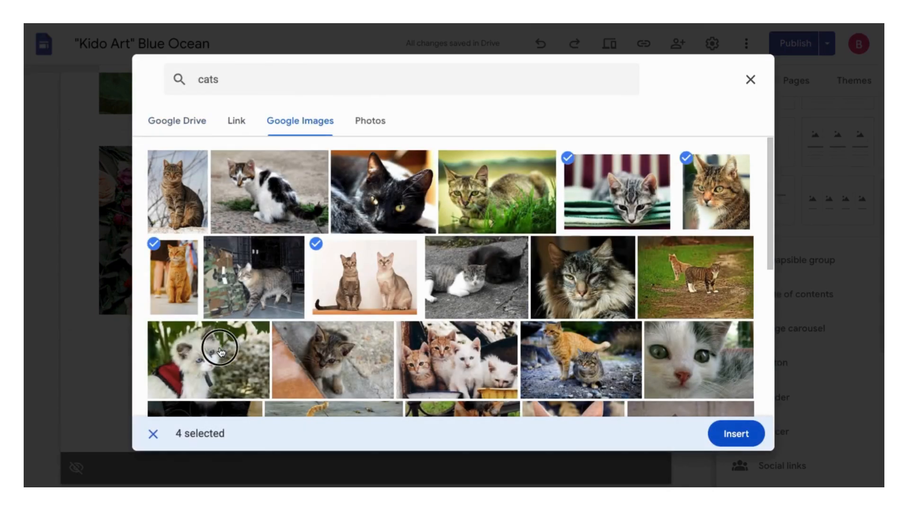
left_click(220, 352)
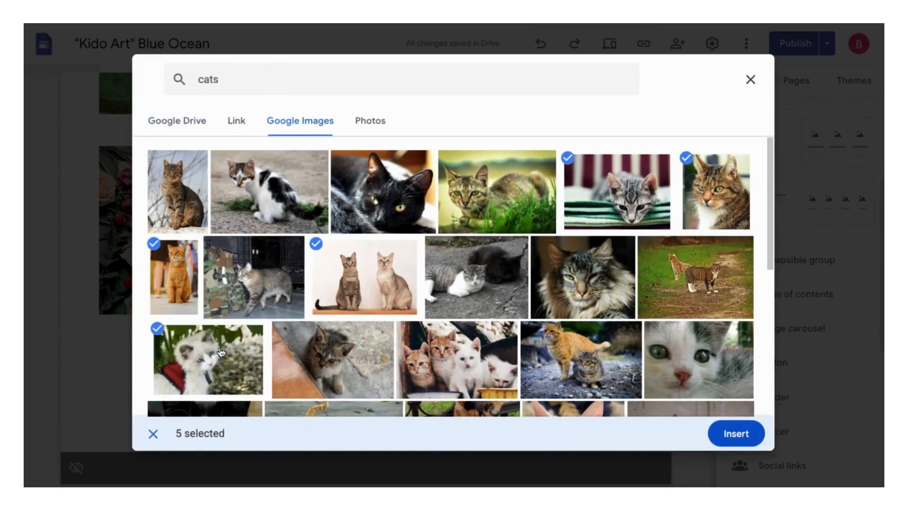
left_click(725, 434)
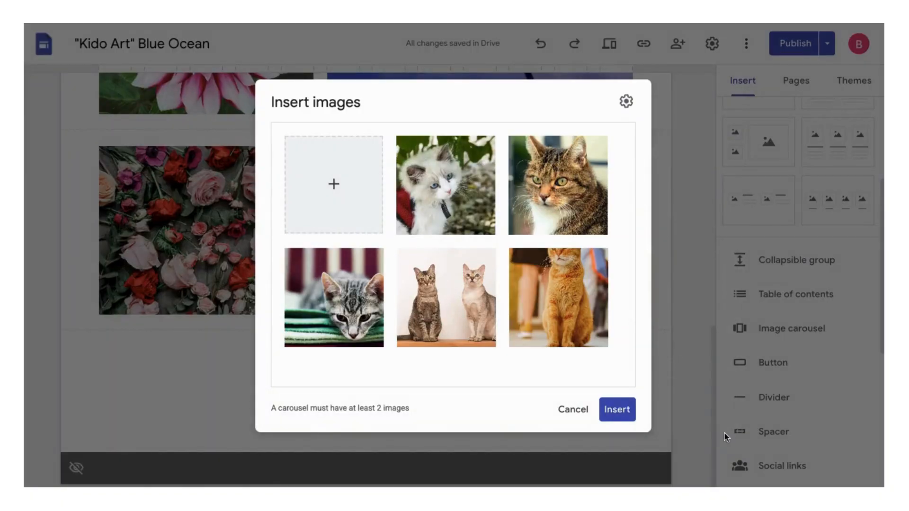
left_click(617, 410)
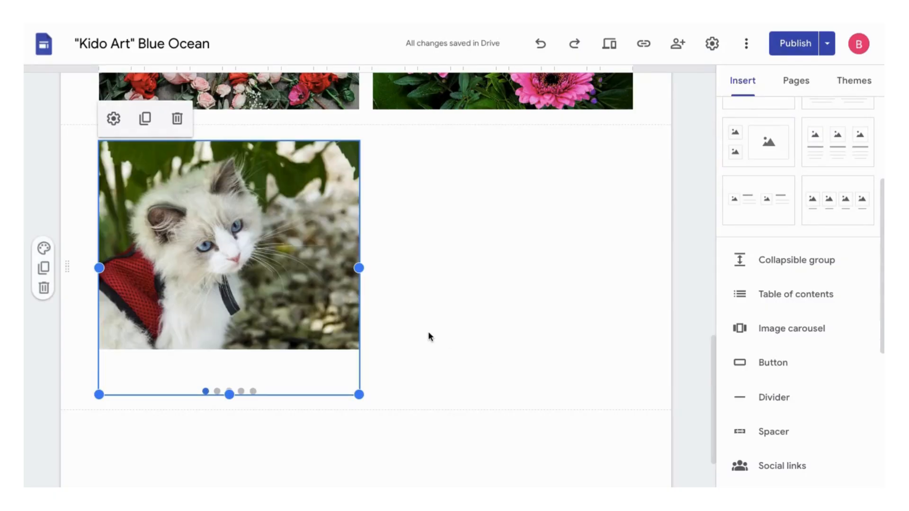
left_click_drag(296, 275, 402, 271)
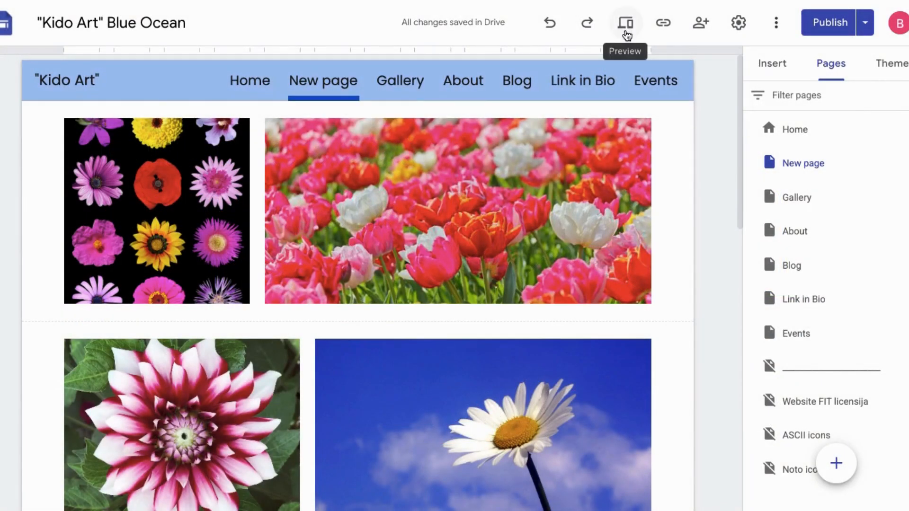
- Preview the new page at large-screen size and browse forward through the cat carousel to the photo of two sitting cats
left_click(625, 31)
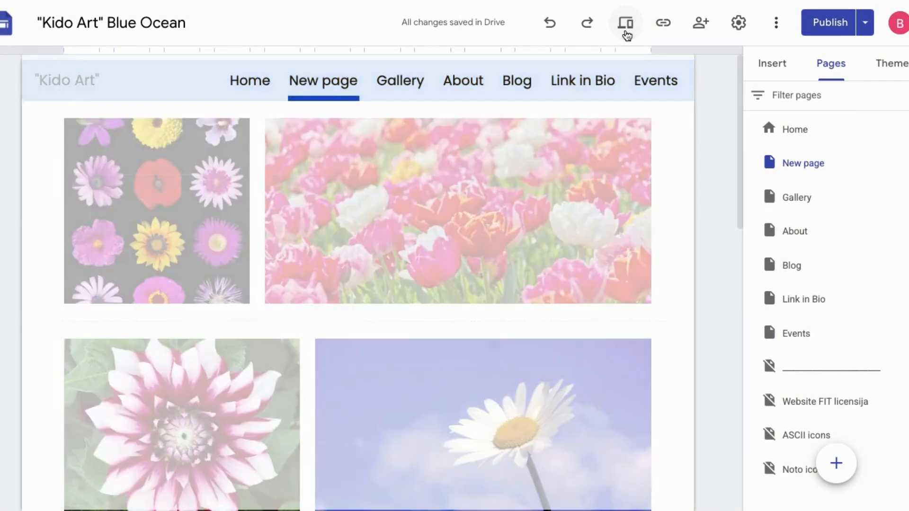
scroll(646, 166, "down", 3)
scroll(651, 196, "down", 10)
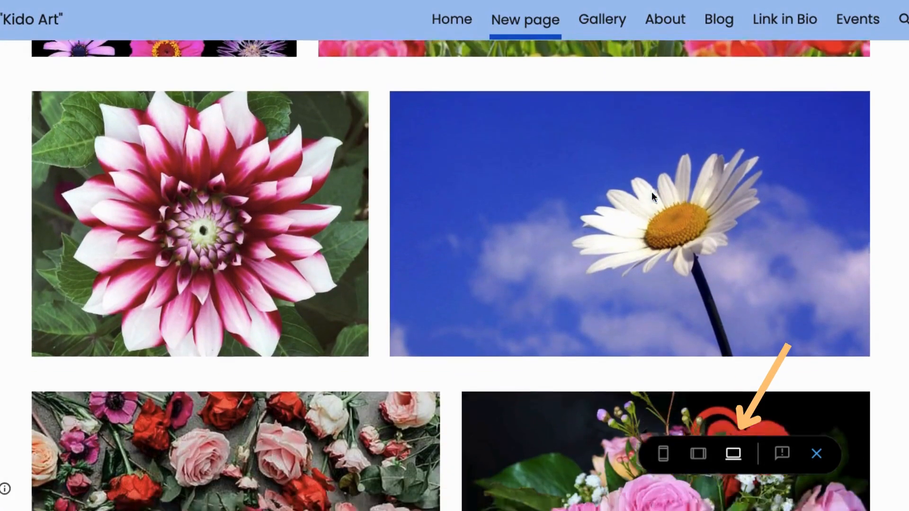
scroll(826, 336, "down", 5)
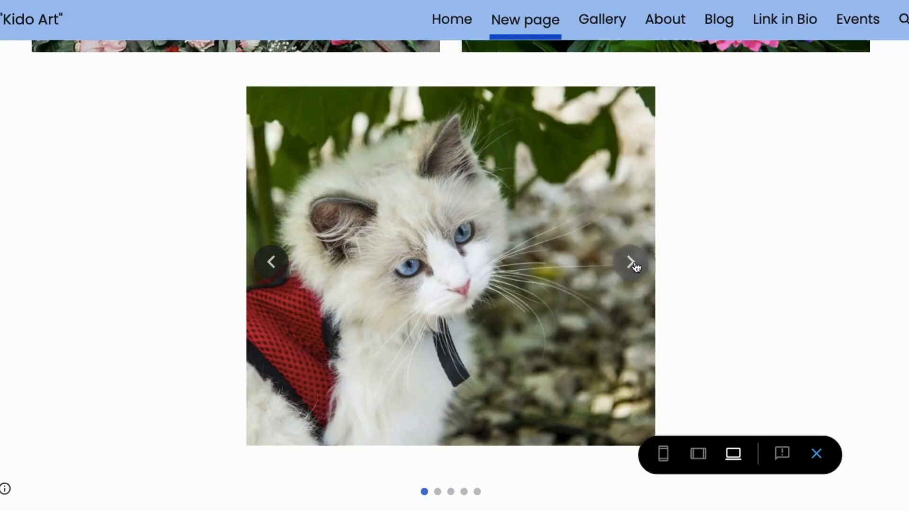
left_click(632, 263)
left_click(632, 263)
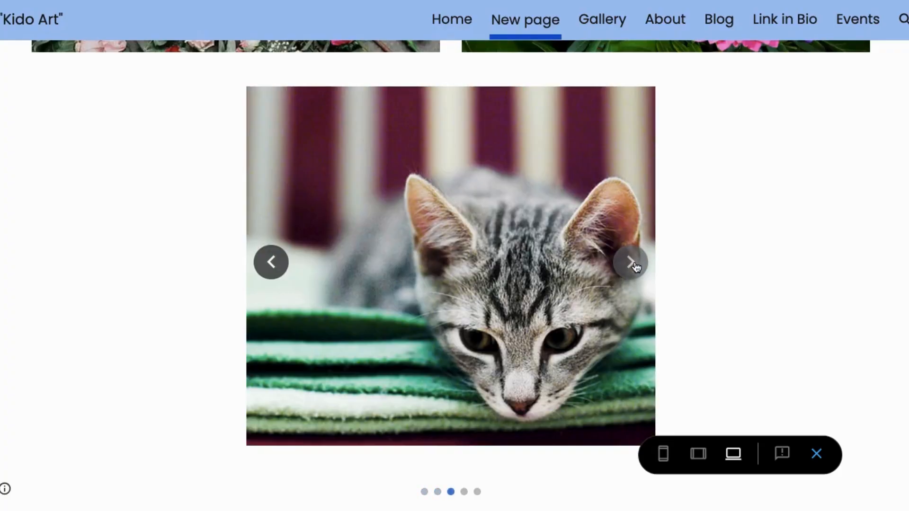
left_click(632, 263)
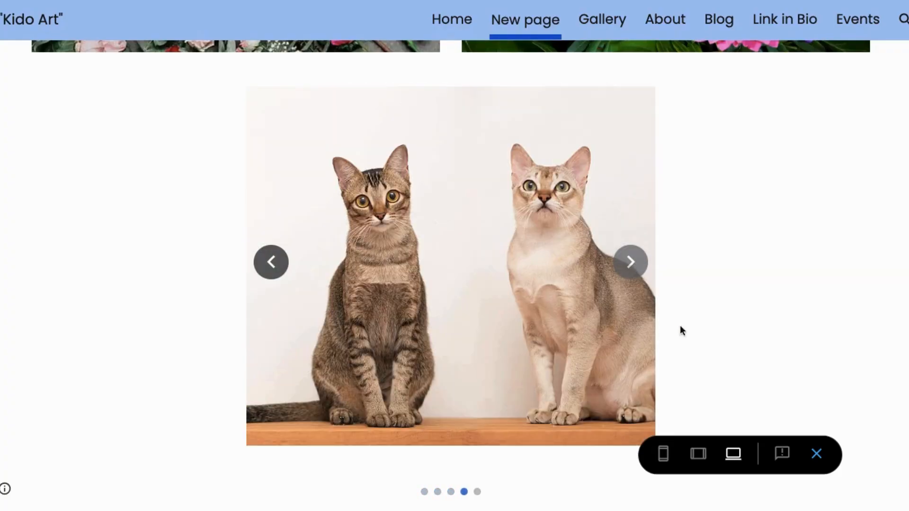
- Preview the new page at phone size and browse the cat carousel back to its first photo
left_click(663, 455)
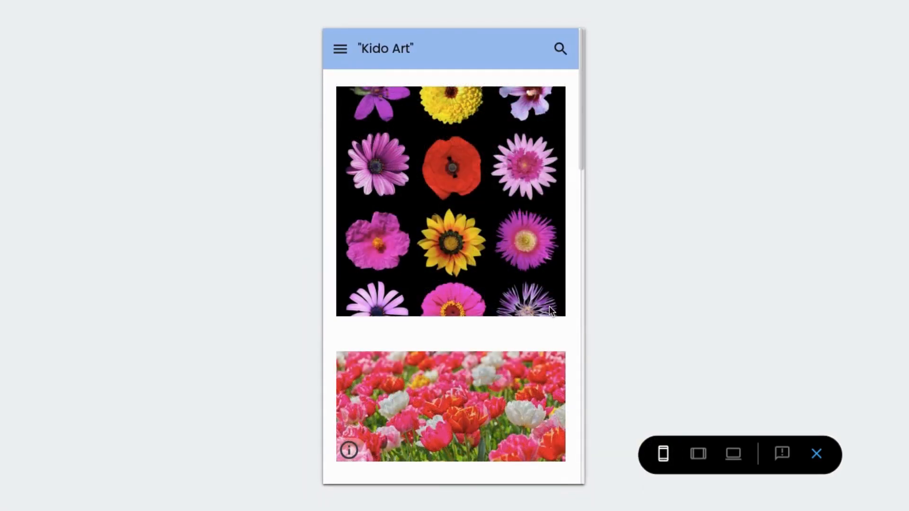
scroll(549, 309, "down", 15)
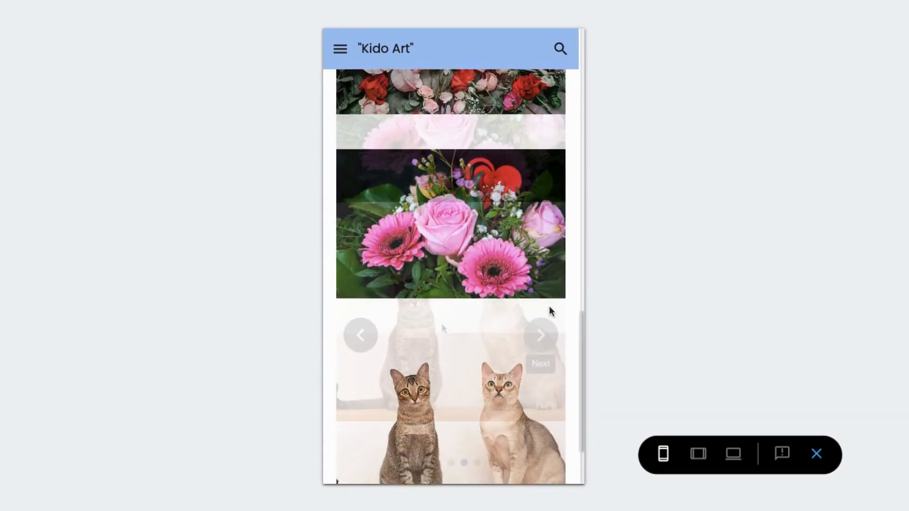
left_click(360, 335)
left_click(361, 336)
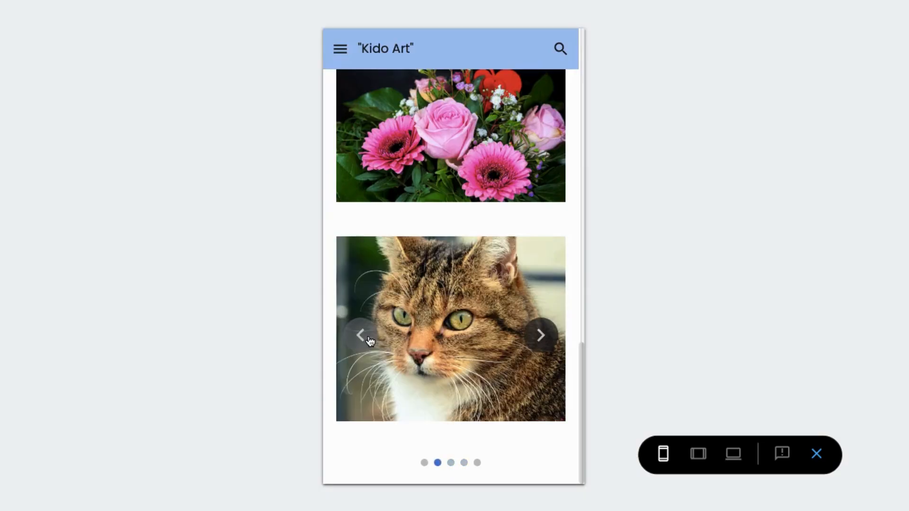
left_click(361, 336)
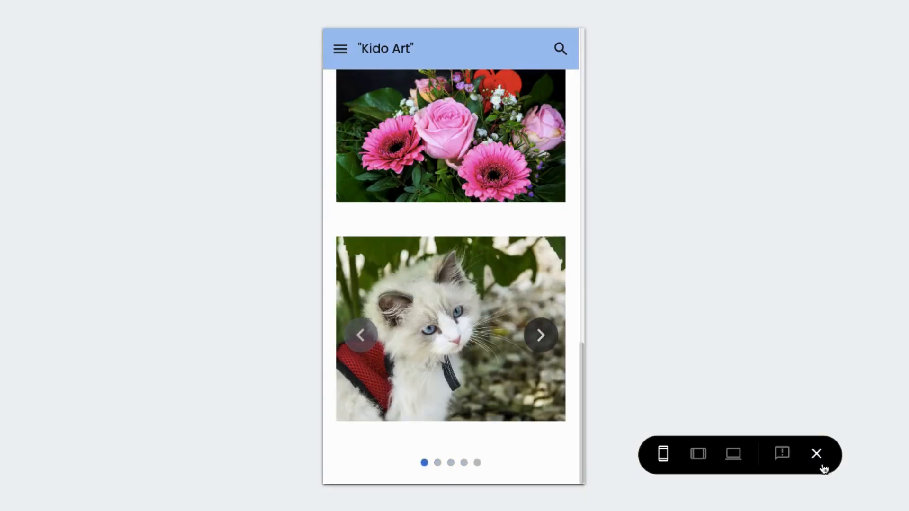